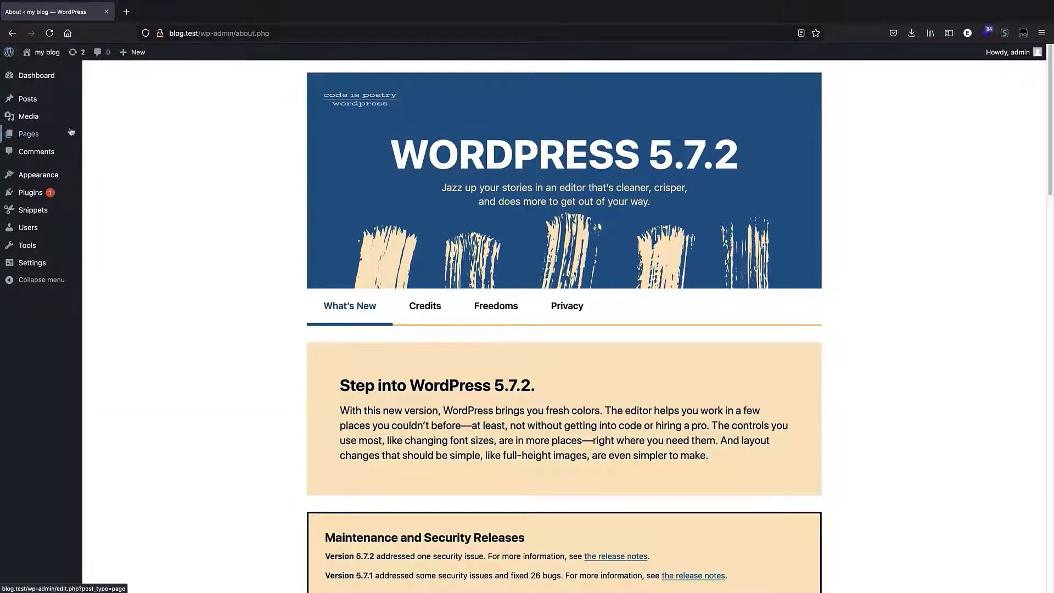
# Find the Check & Log Email plugin in the plugin directory, then install and activate it.
pyautogui.moveTo(57, 189)
pyautogui.click(105, 209)
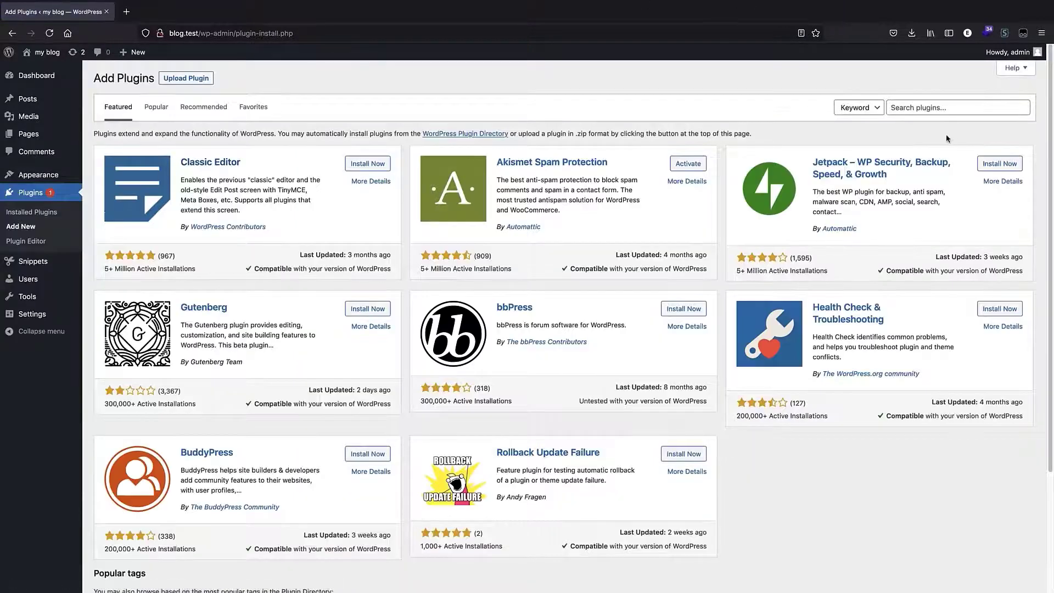
pyautogui.click(926, 110)
pyautogui.write('c')
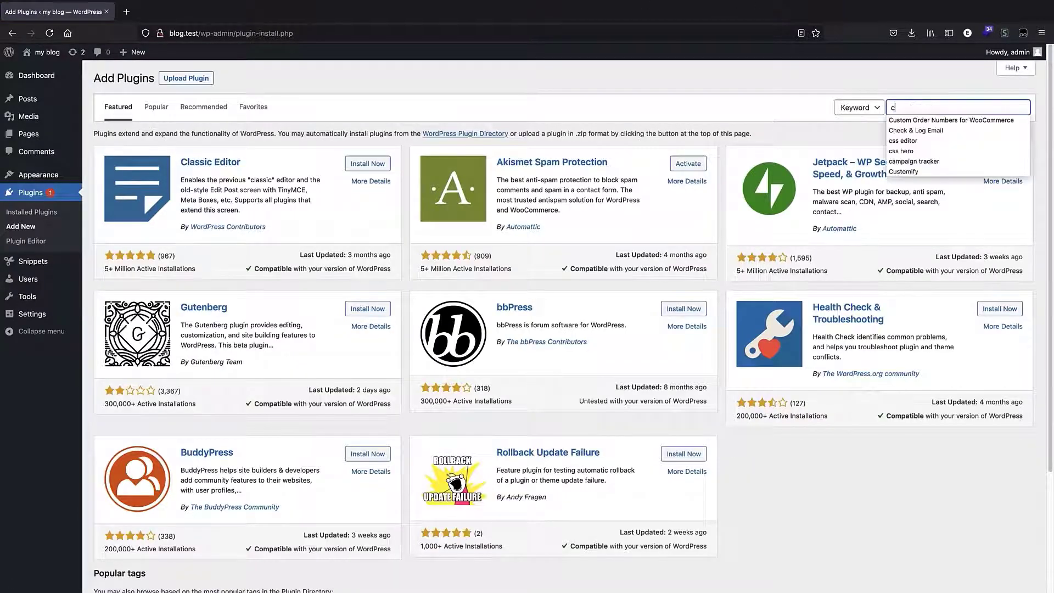
pyautogui.write('heck')
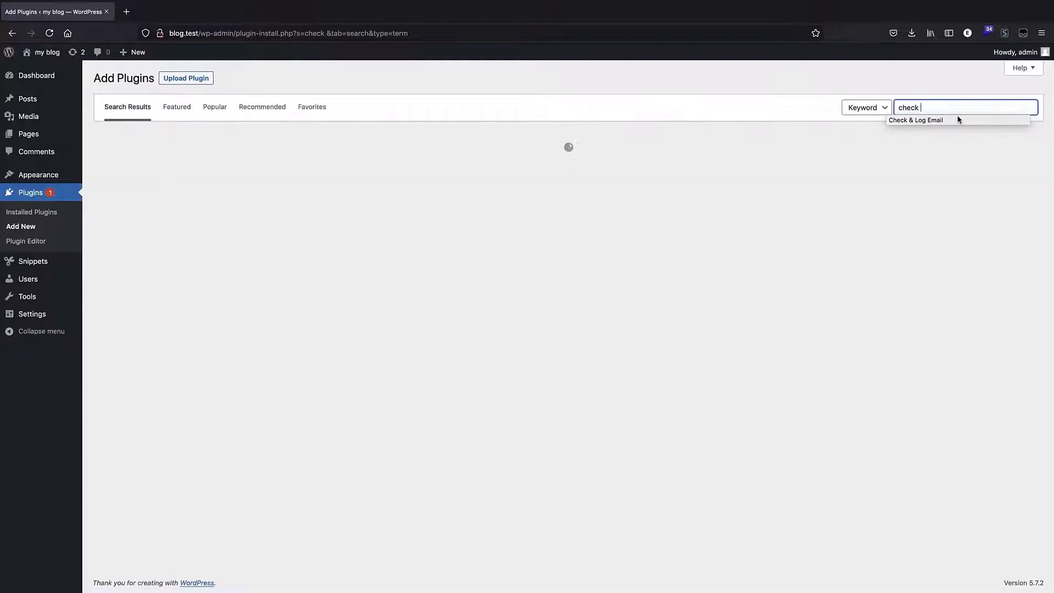
pyautogui.click(958, 119)
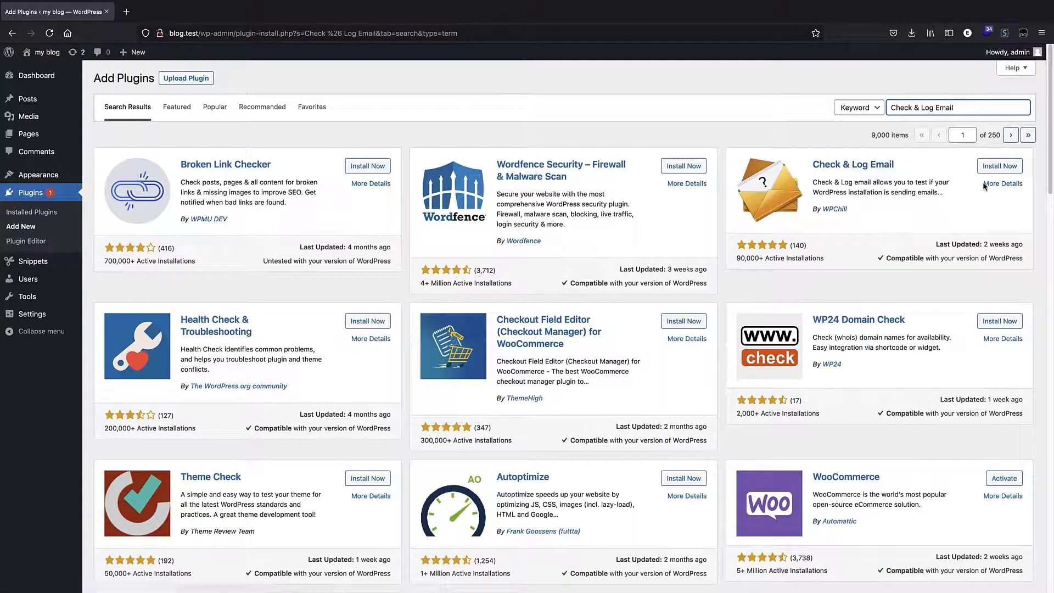
pyautogui.click(999, 166)
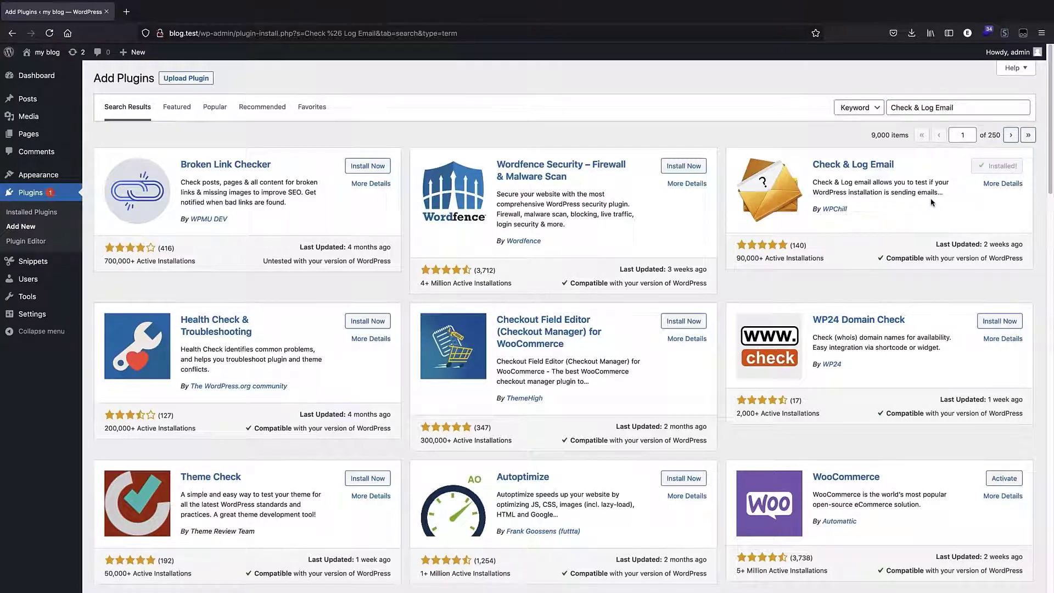
pyautogui.click(994, 166)
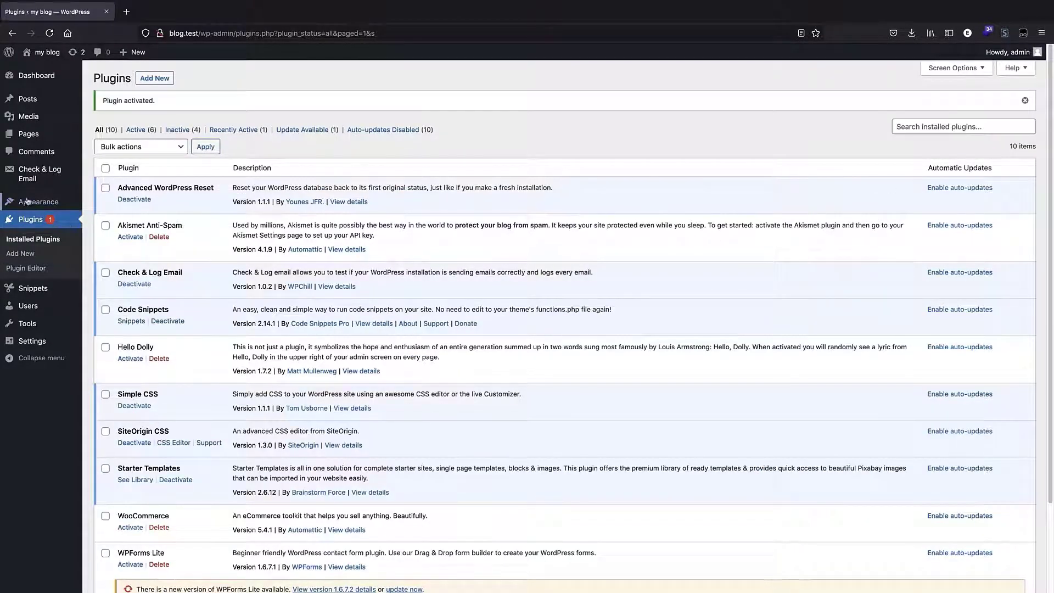
# Check the standard headers of Check & Log Email and send a test email to the recipient's email address.
pyautogui.click(32, 177)
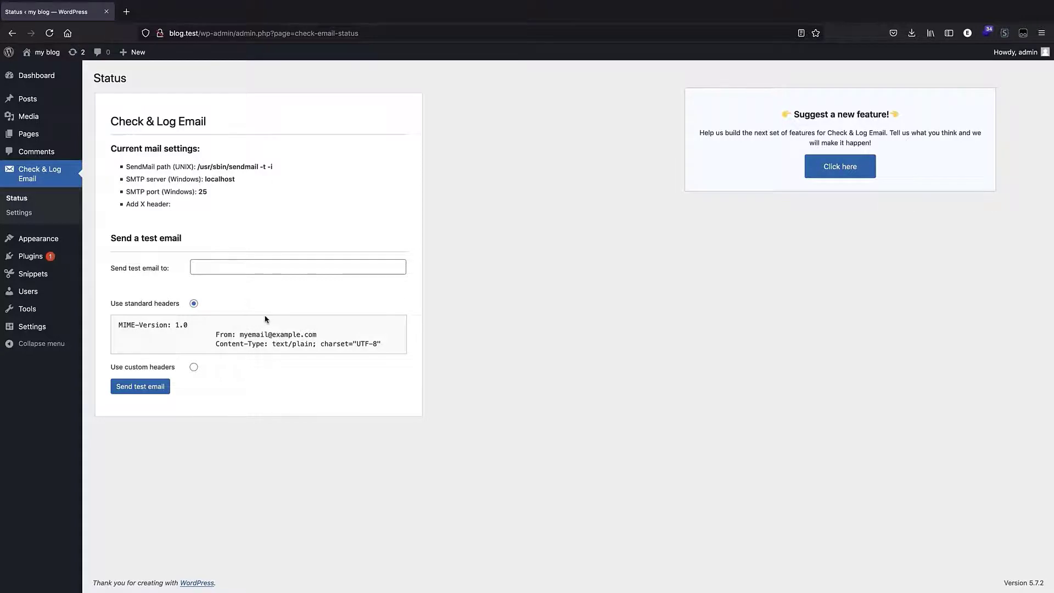
pyautogui.moveTo(216, 344); pyautogui.dragTo(305, 349)
pyautogui.moveTo(214, 335); pyautogui.dragTo(321, 337)
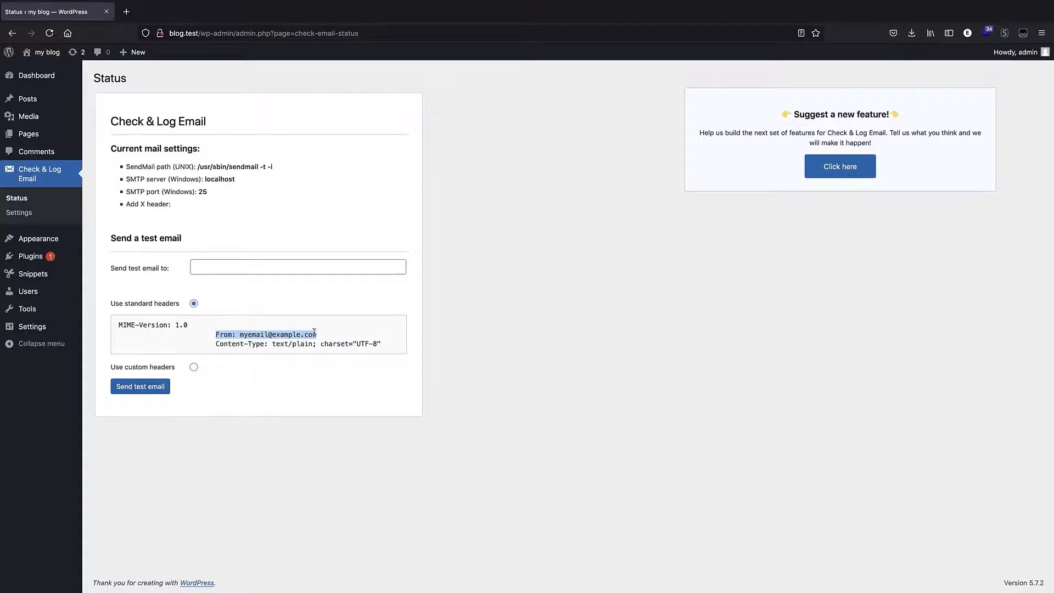
pyautogui.click(320, 344)
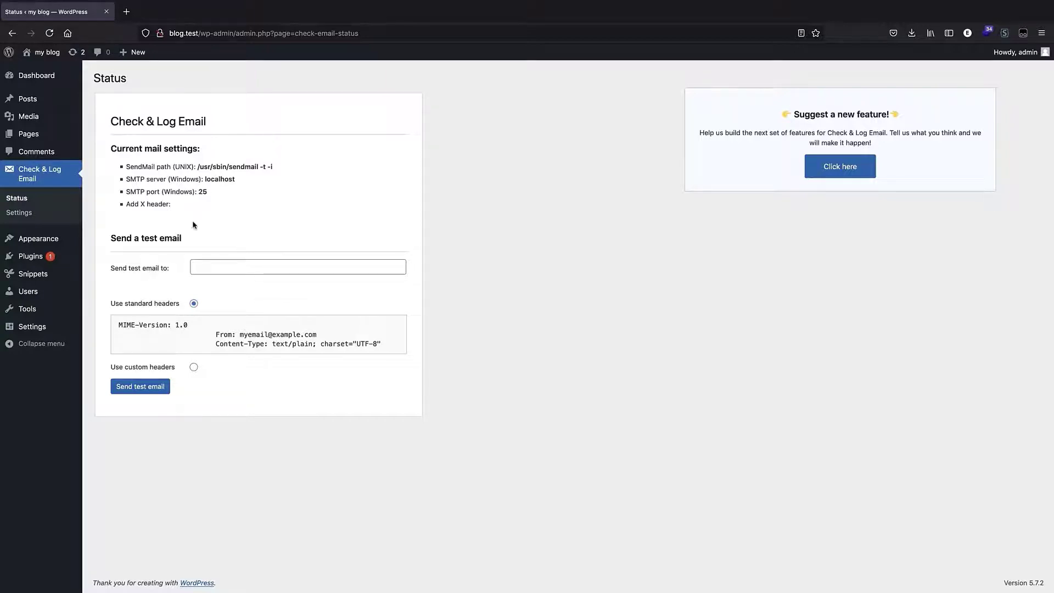
pyautogui.click(202, 265)
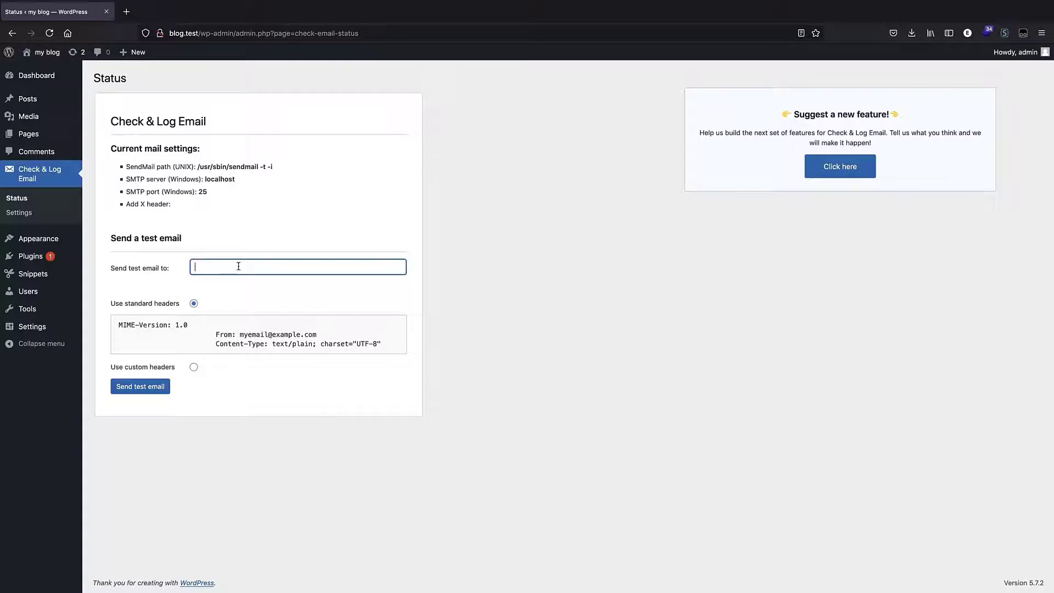
pyautogui.write('me@example.com')
pyautogui.click(137, 390)
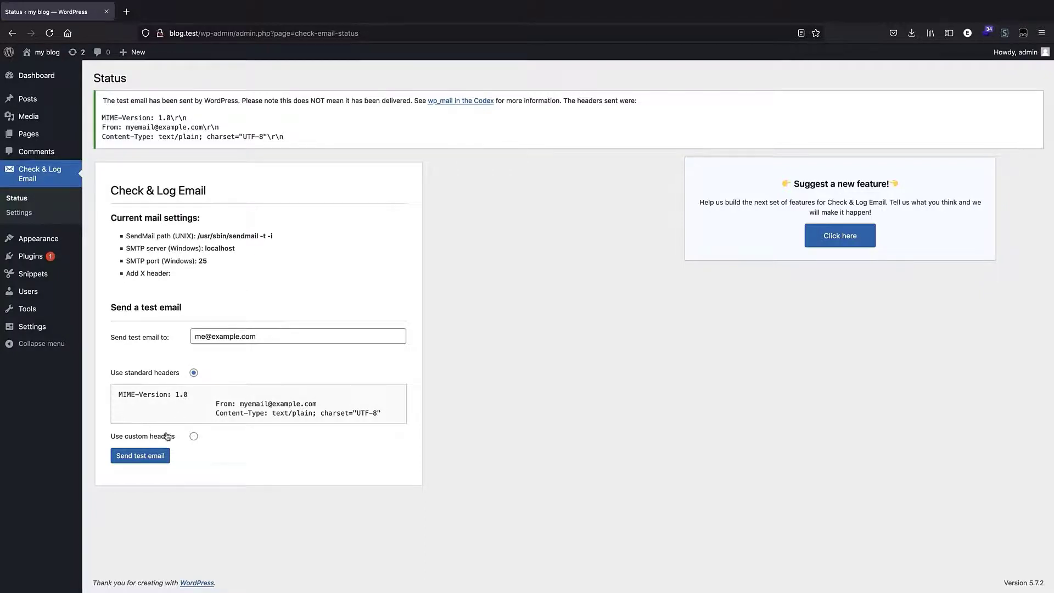
# Switch the test email to custom headers and review its From address.
pyautogui.click(194, 437)
pyautogui.scroll(-2, 219, 456)
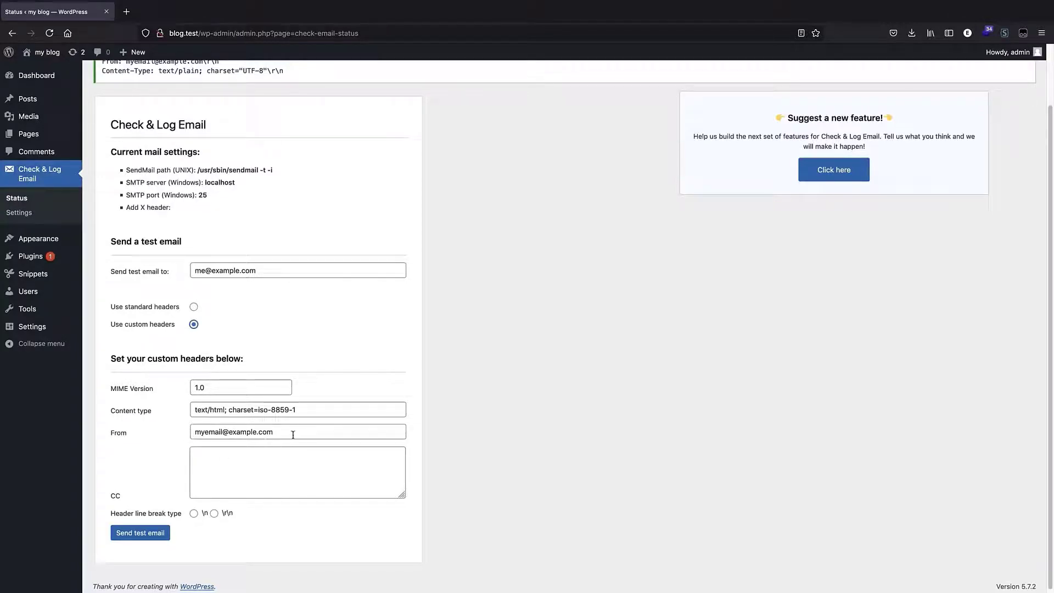
pyautogui.moveTo(292, 433); pyautogui.dragTo(177, 440)
pyautogui.click(171, 440)
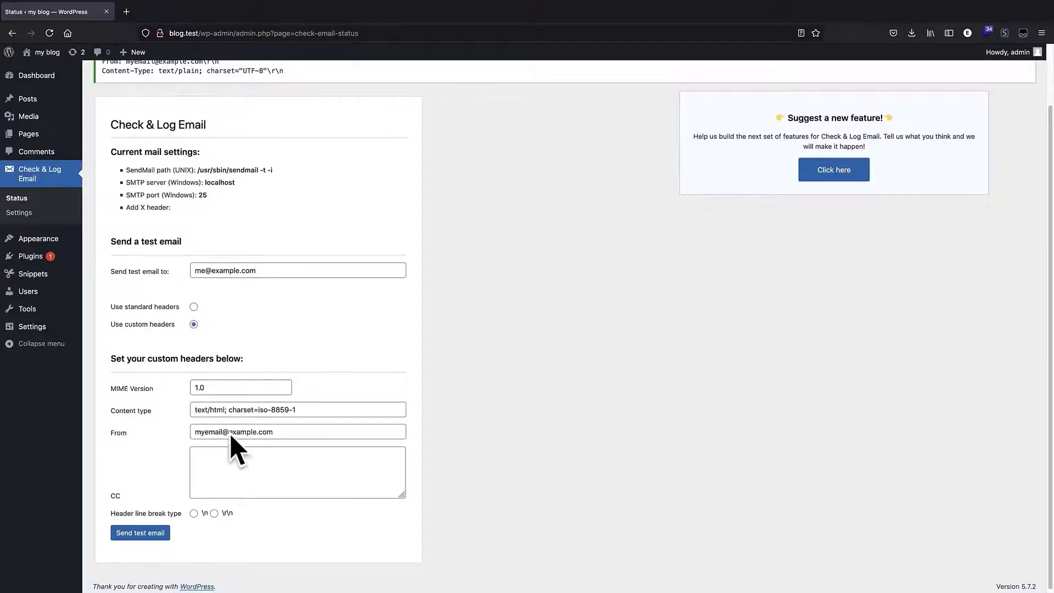
pyautogui.scroll(-1, 198, 426)
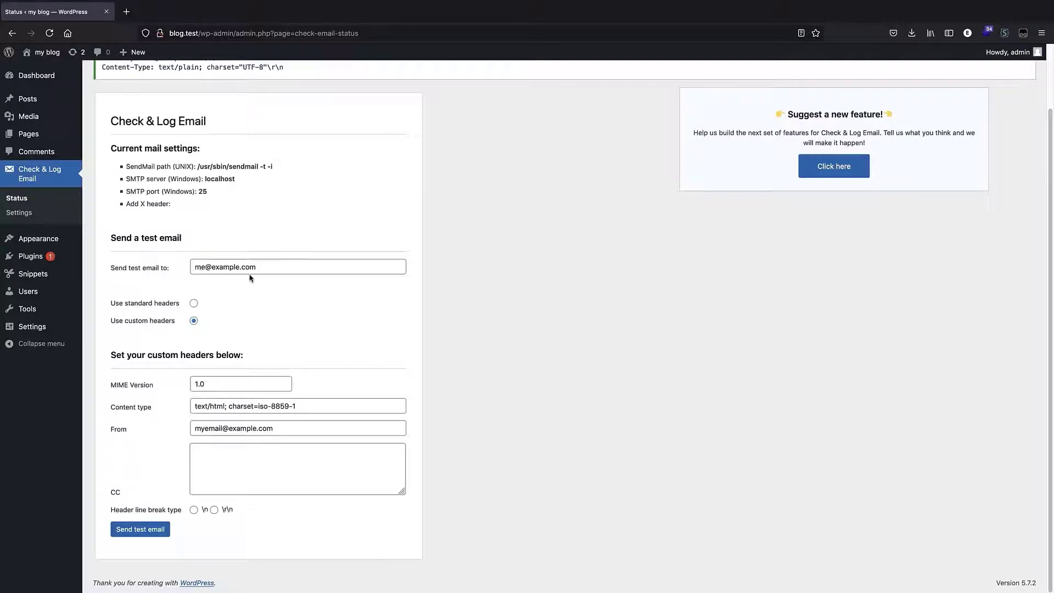
# Change the domain name in the custom From address to "blog" and send the test email.
pyautogui.doubleClick(244, 428)
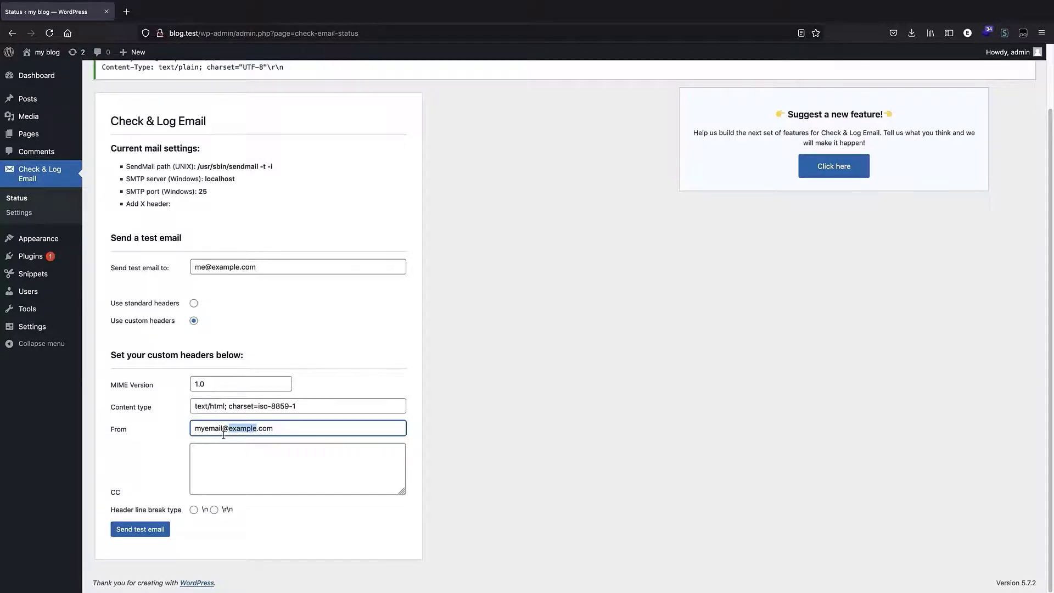
pyautogui.write('blog')
pyautogui.doubleClick(220, 430)
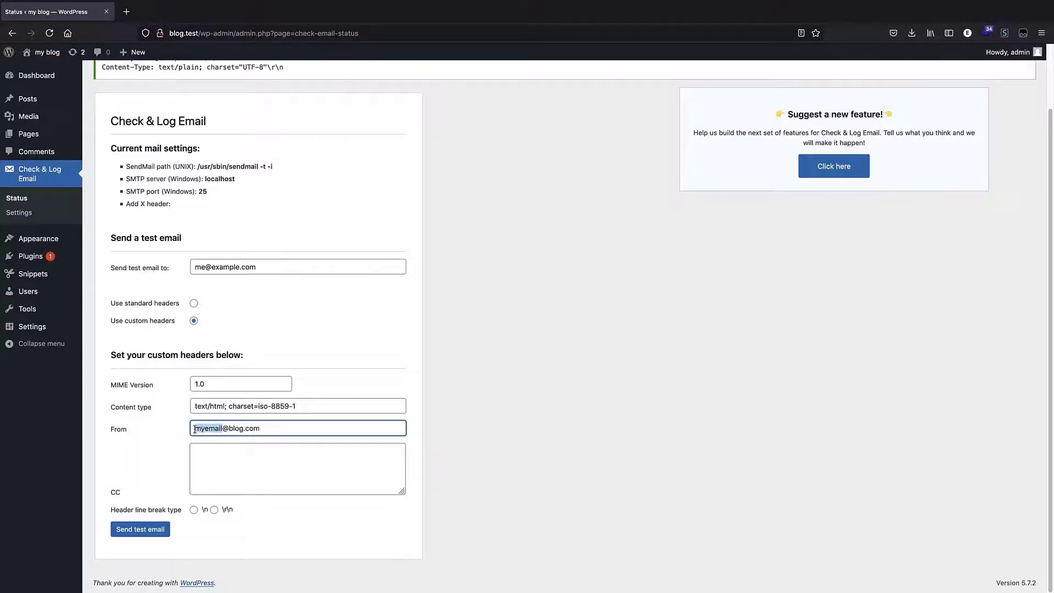
pyautogui.doubleClick(233, 427)
pyautogui.click(262, 431)
pyautogui.click(135, 538)
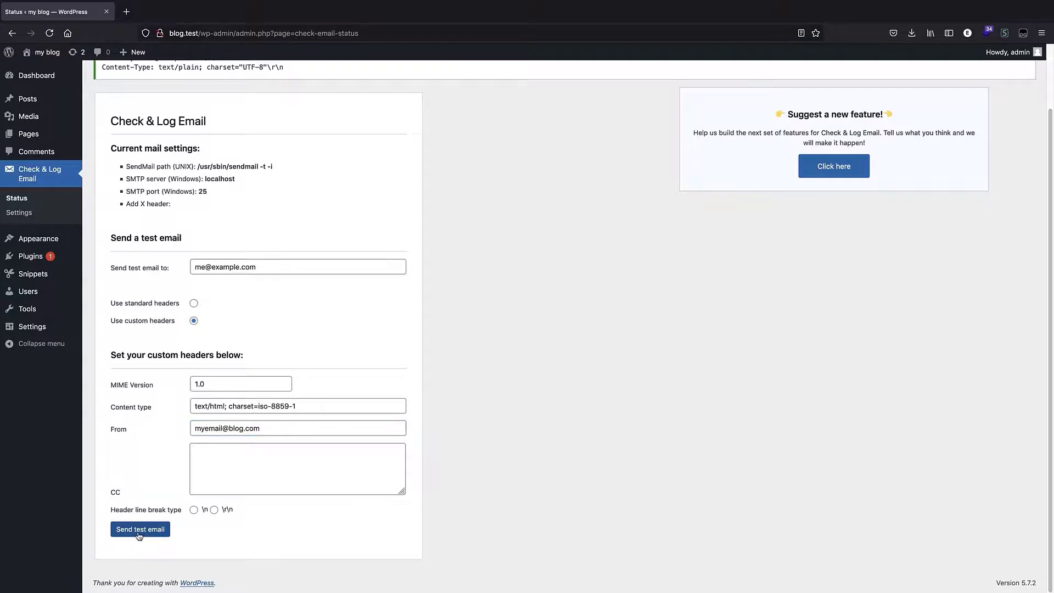
pyautogui.scroll(-5, 337, 224)
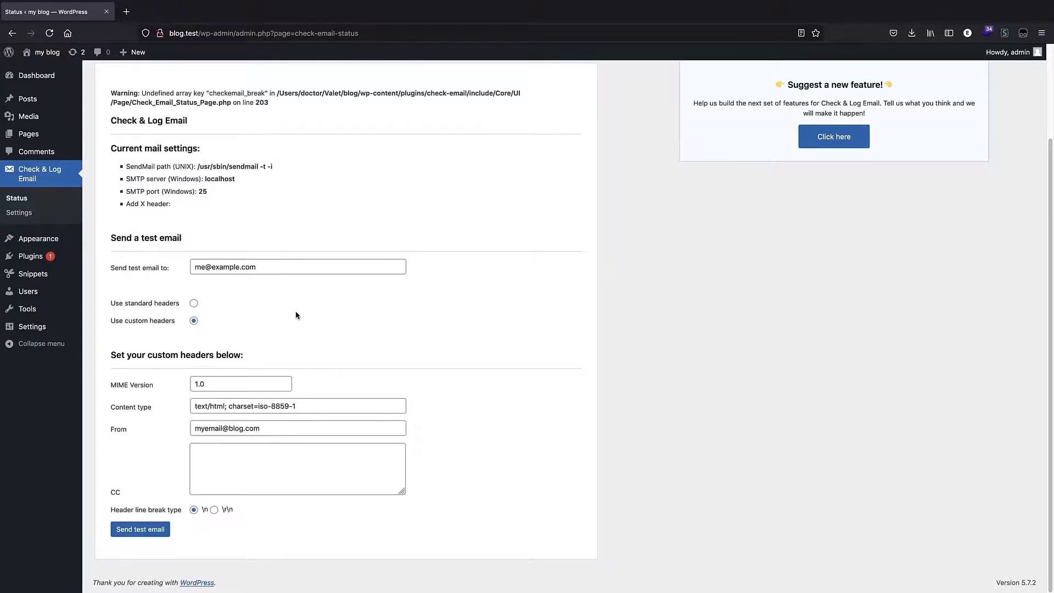
pyautogui.moveTo(51, 255)
pyautogui.moveTo(66, 231)
pyautogui.press('Return')
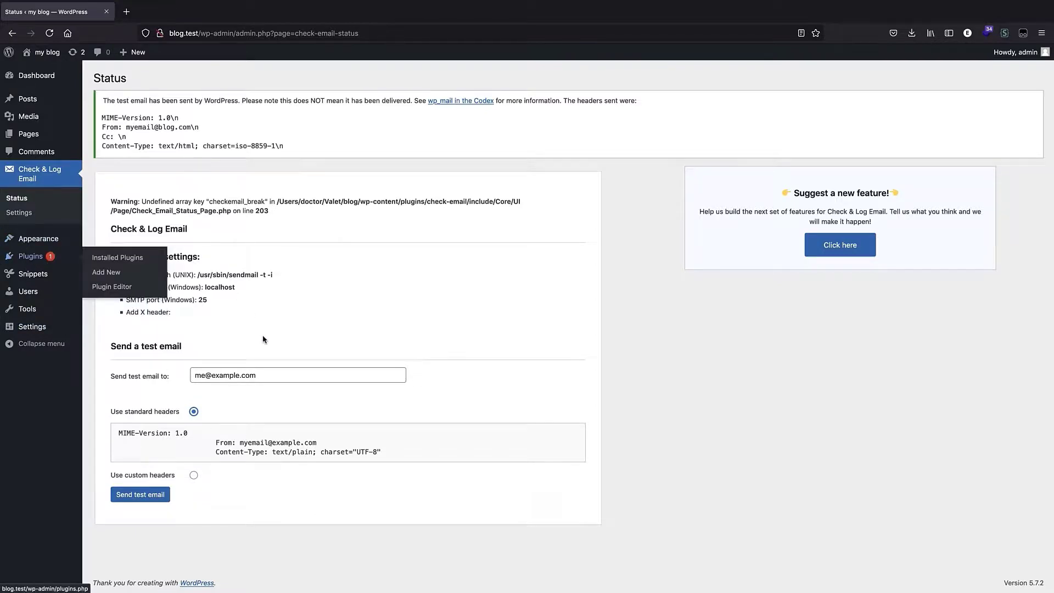
# Search the plugin directory for "contact form 7", then install and activate Contact Form 7.
pyautogui.moveTo(42, 259)
pyautogui.click(124, 272)
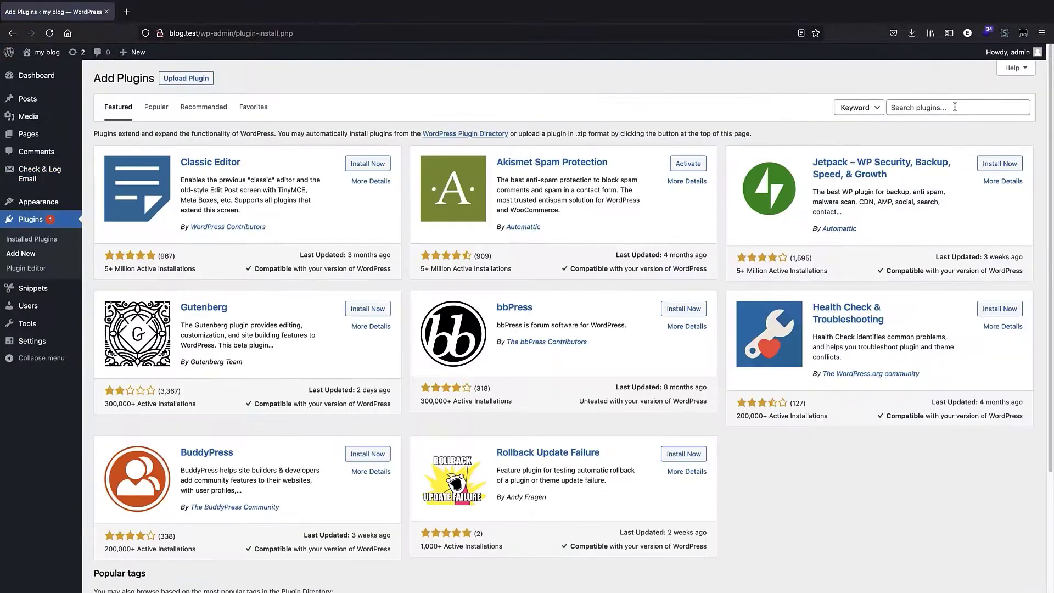
pyautogui.click(954, 107)
pyautogui.write('cont')
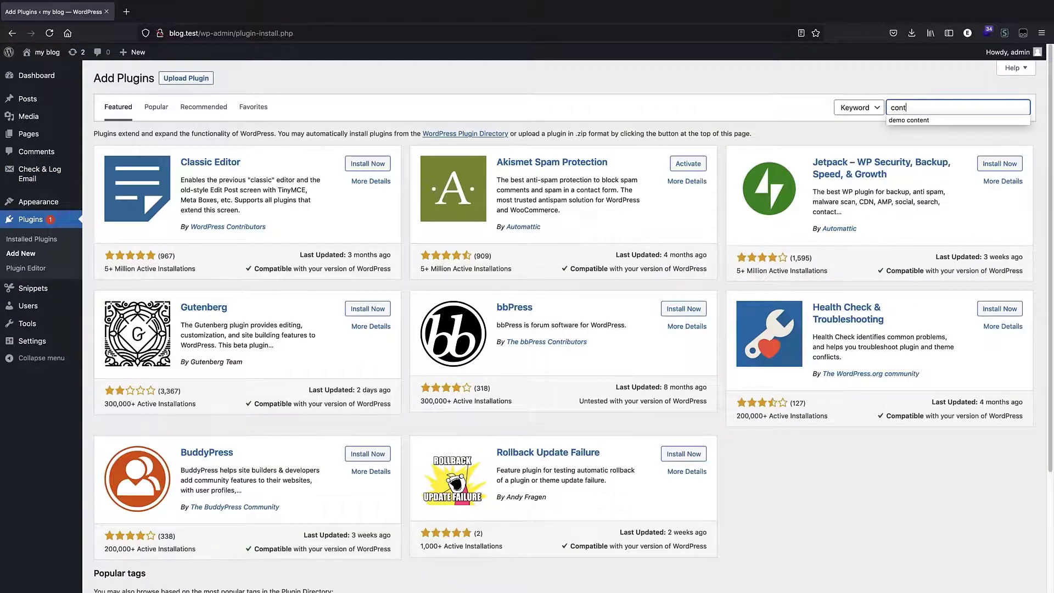
pyautogui.write('act form')
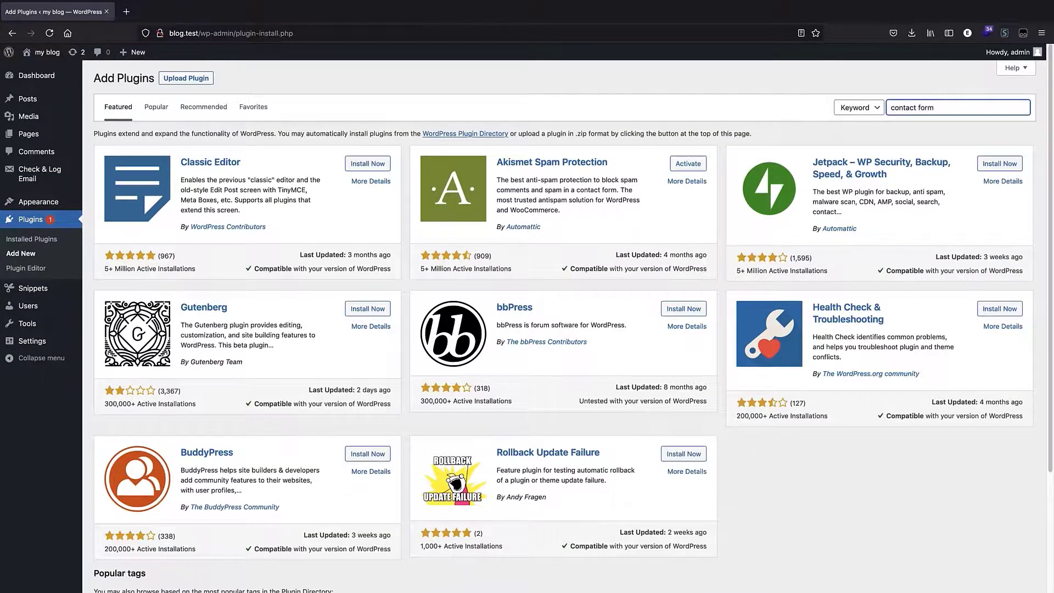
pyautogui.write(' 7')
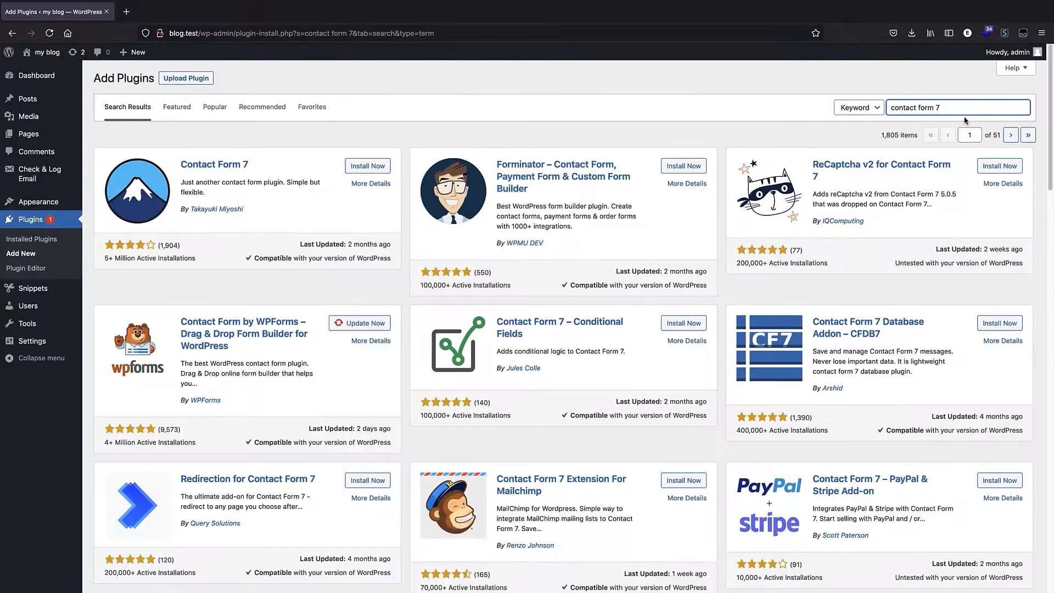
pyautogui.click(384, 164)
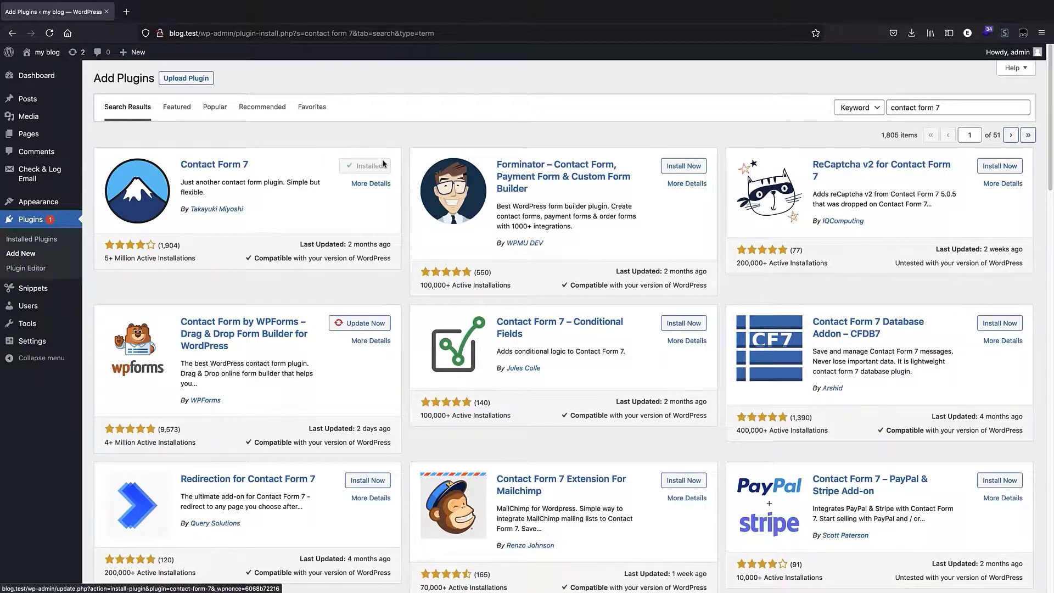
pyautogui.click(375, 167)
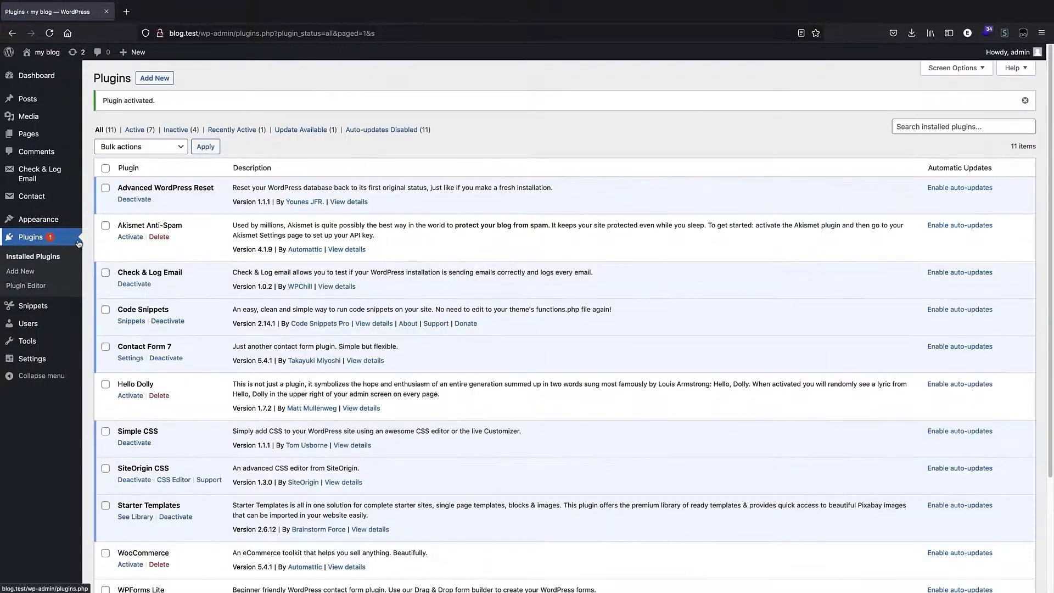
# Open the mail template settings of Contact form 1.
pyautogui.click(46, 196)
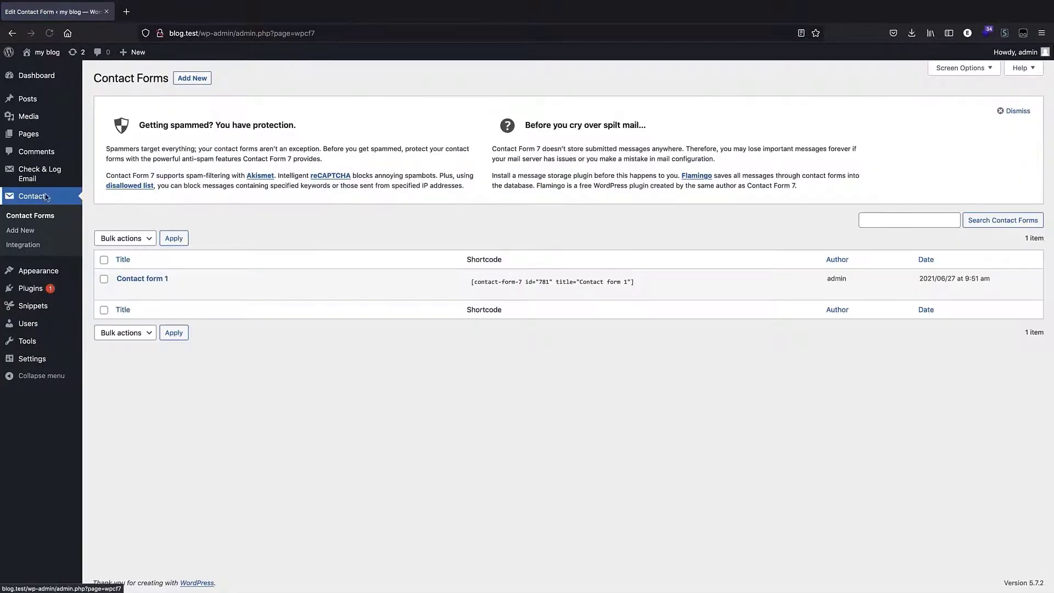
pyautogui.click(152, 278)
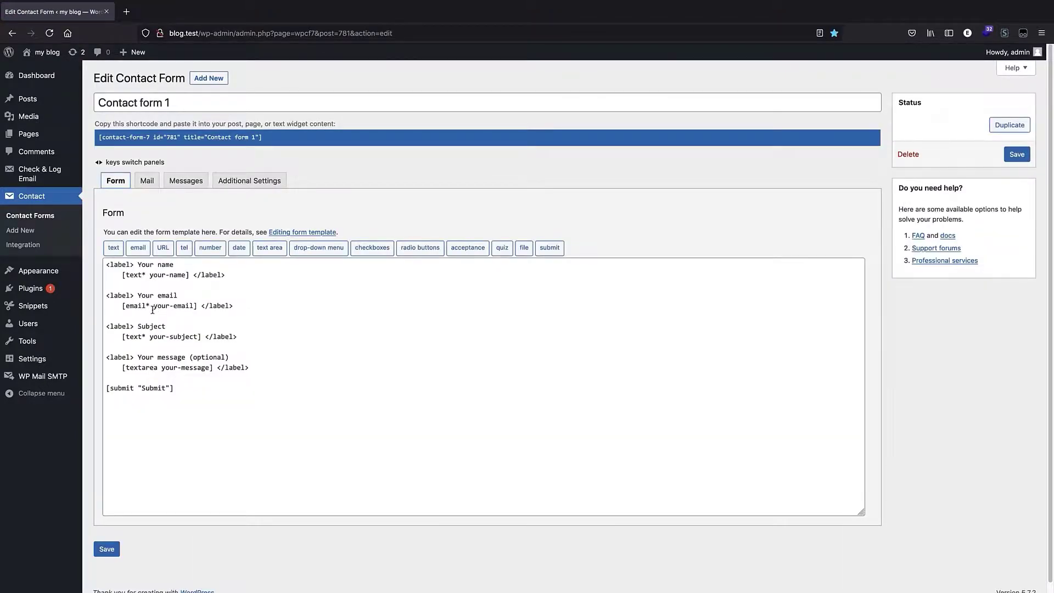
pyautogui.click(146, 182)
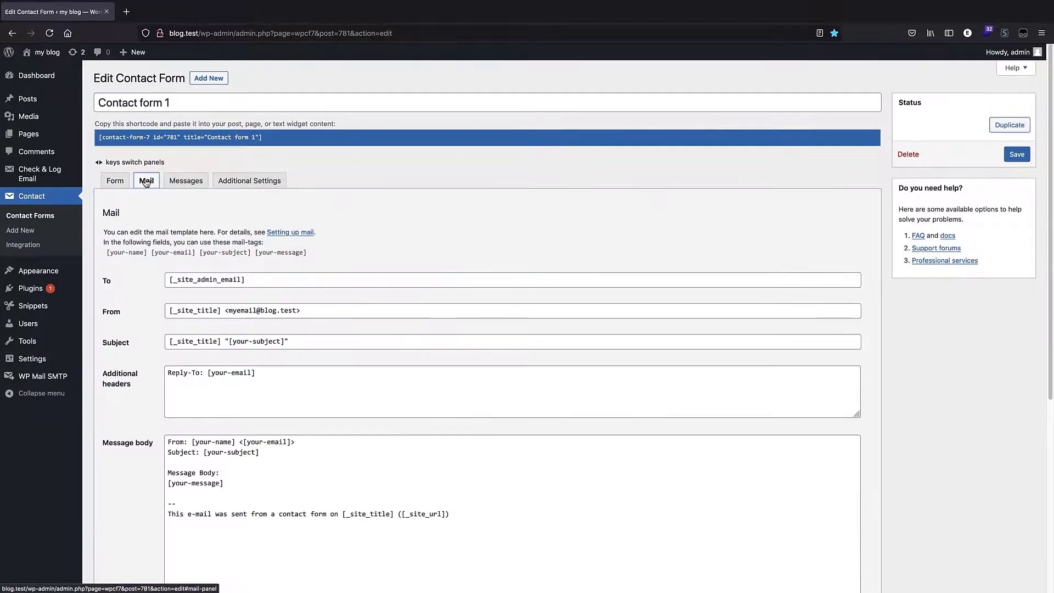
pyautogui.scroll(-1, 165, 285)
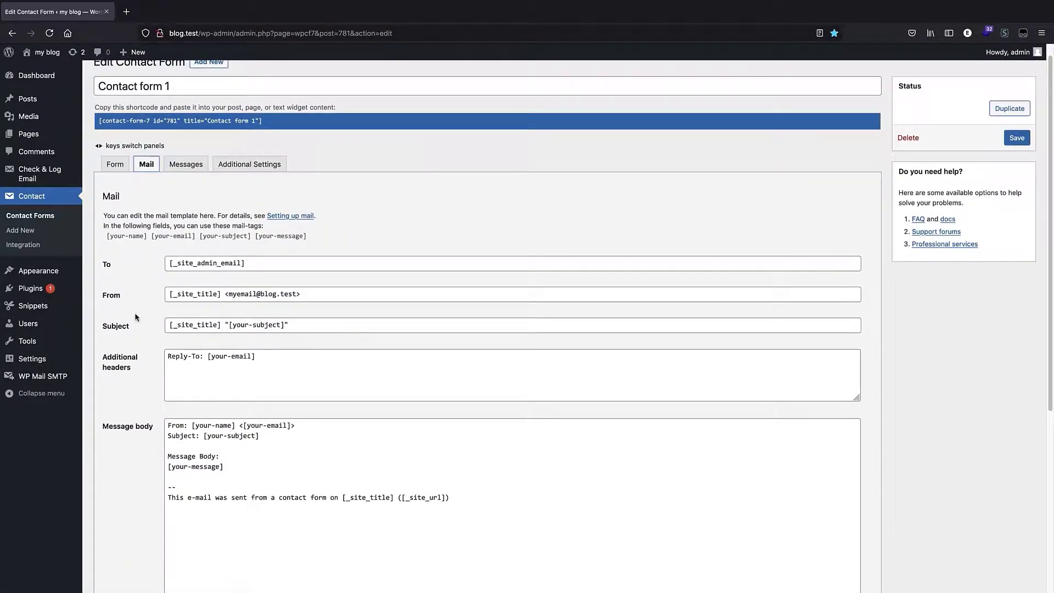
pyautogui.scroll(-1, 152, 266)
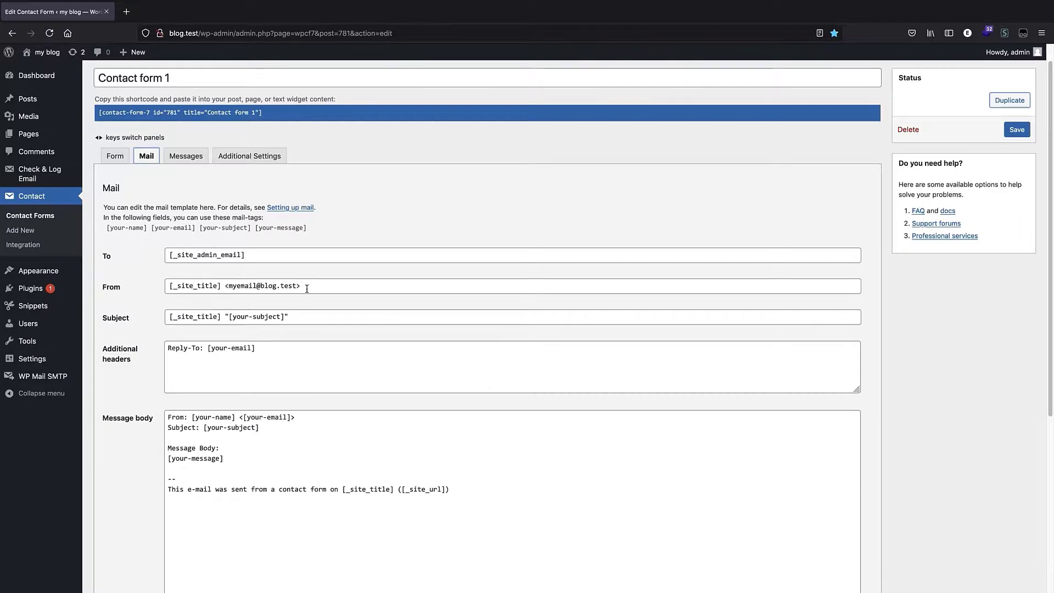
# Review the sender address in the From field of the mail template and save Contact form 1.
pyautogui.moveTo(307, 288); pyautogui.dragTo(227, 288)
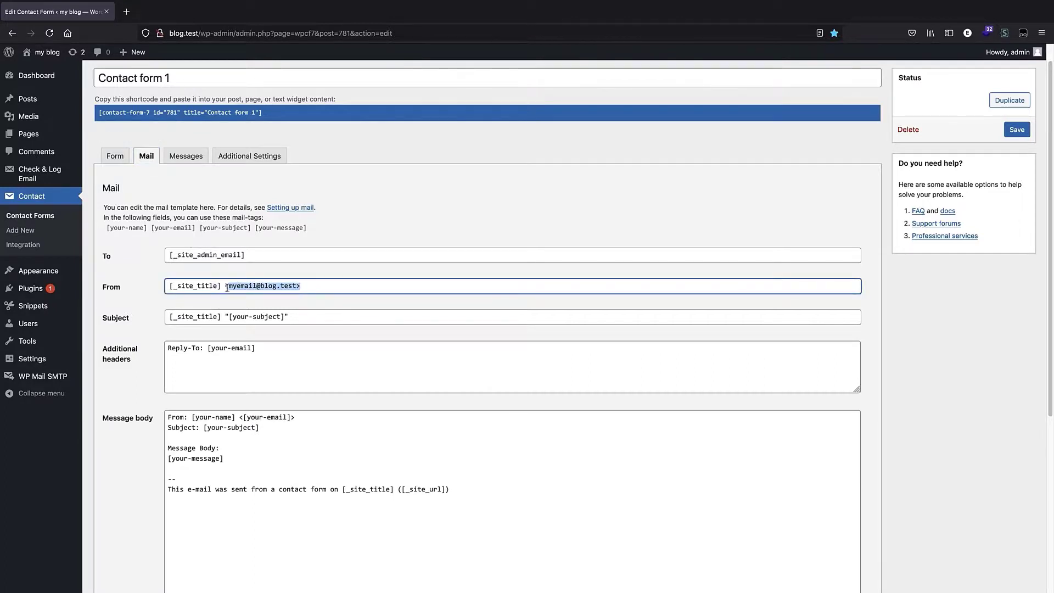
pyautogui.click(318, 284)
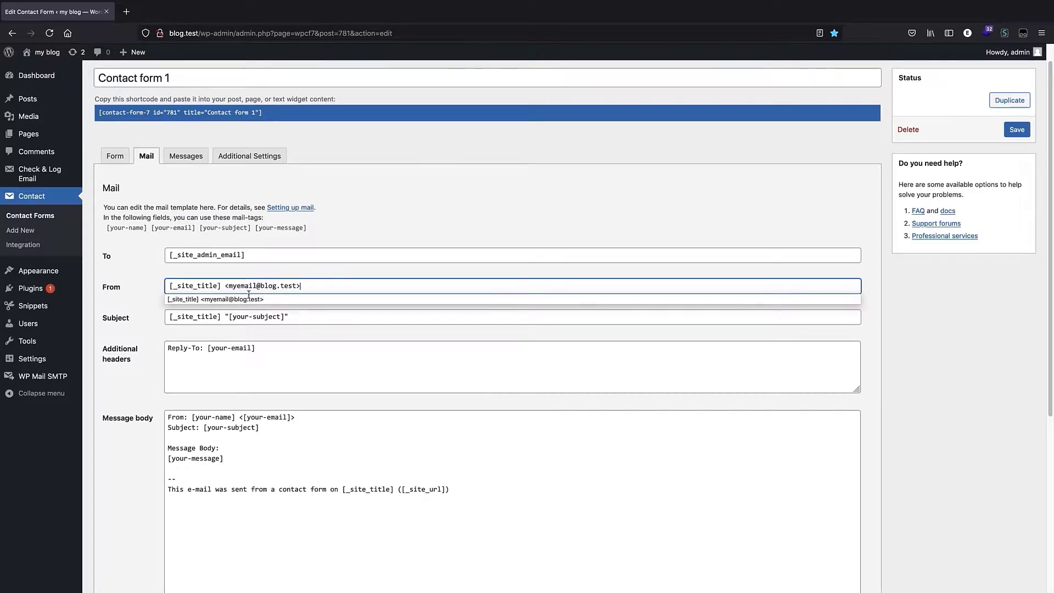
pyautogui.click(311, 285)
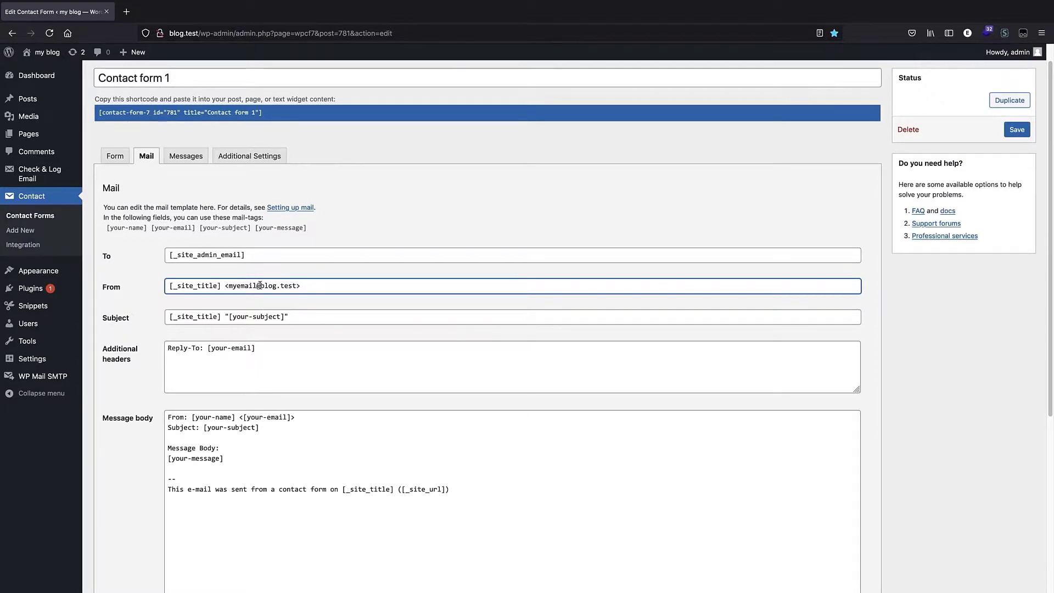
pyautogui.scroll(-5, 269, 284)
pyautogui.scroll(-2, 279, 282)
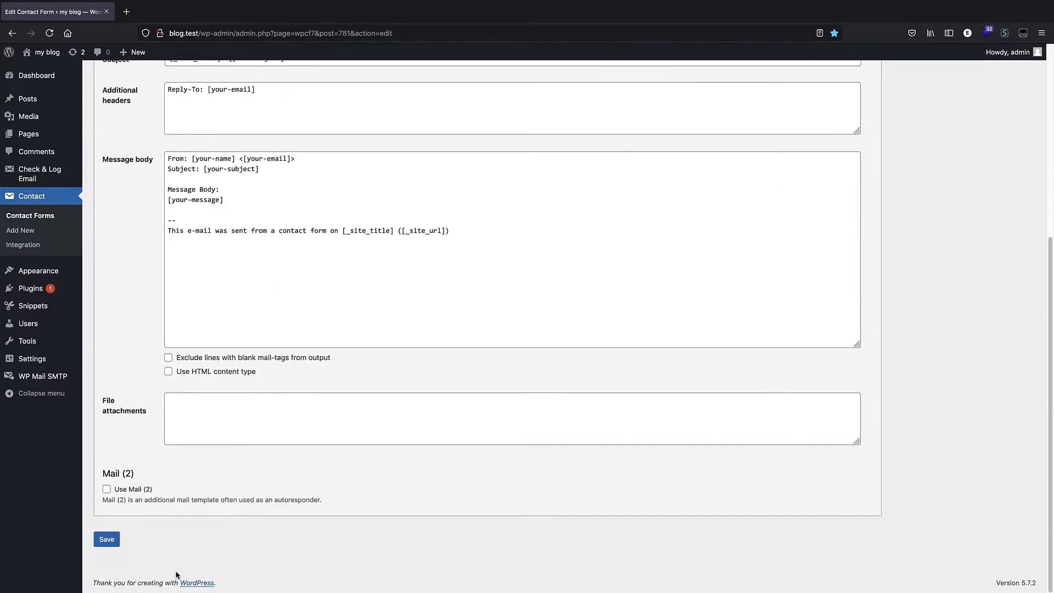
pyautogui.click(108, 541)
# Switch to the PowerPoint slide show on how WordPress sends emails by default.
pyautogui.press('super+Tab')
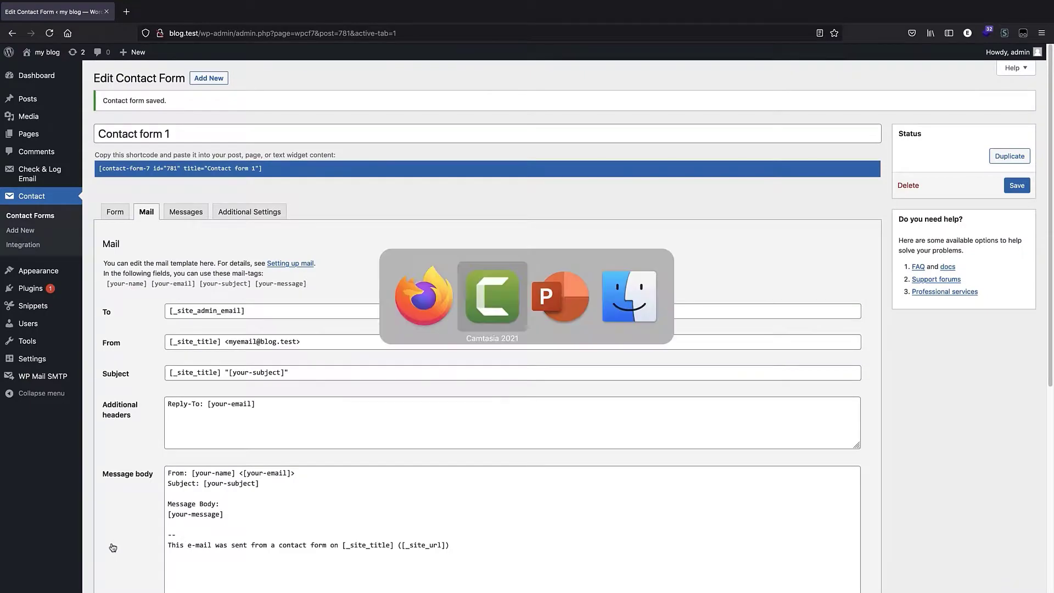
pyautogui.press('super+Tab')
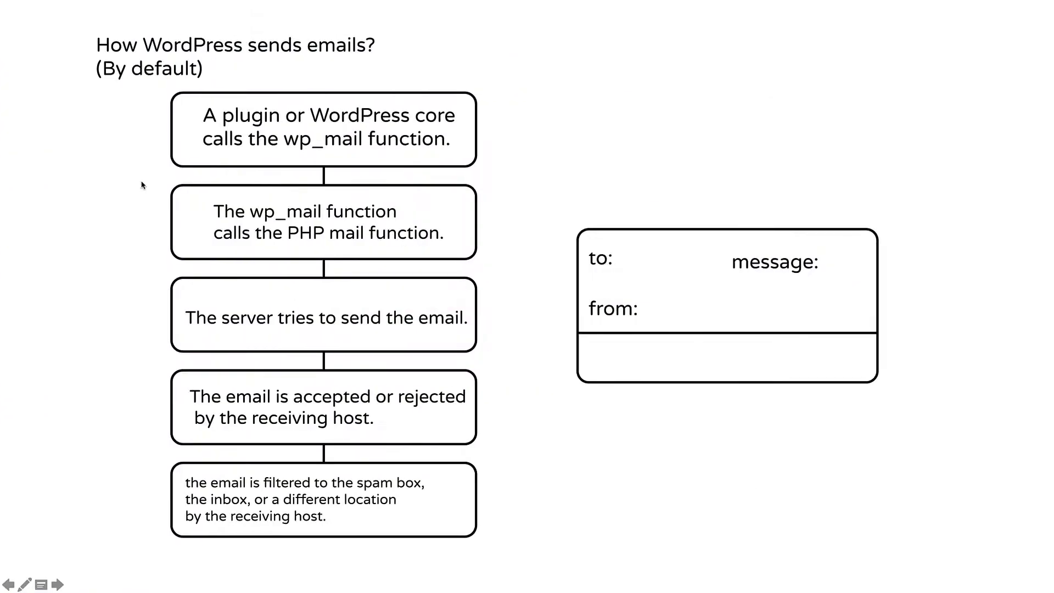